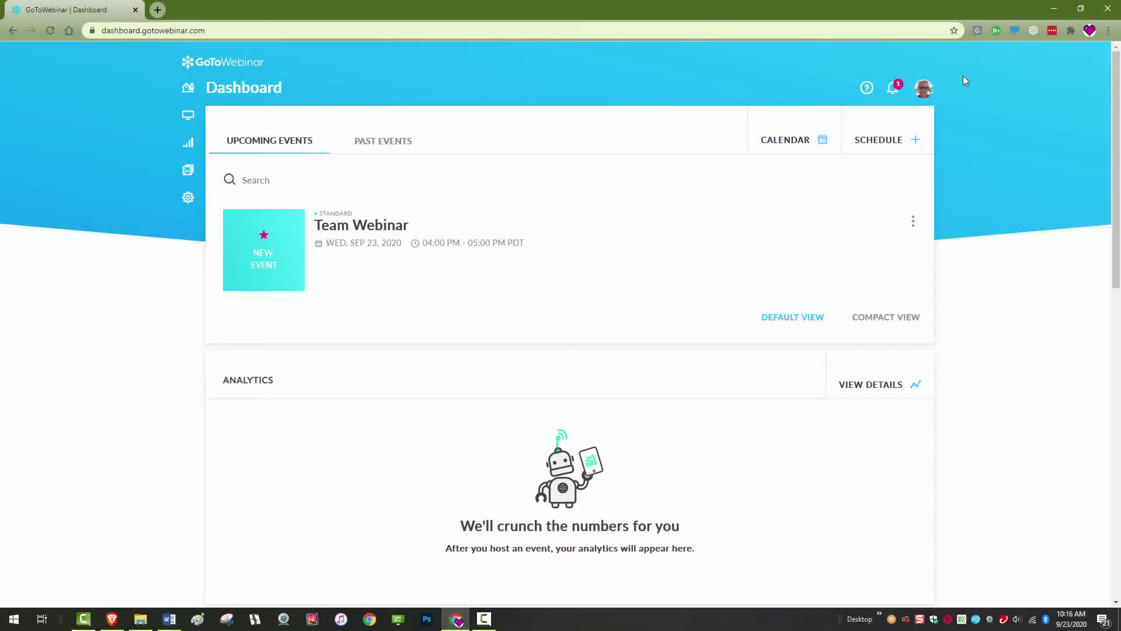
Start scheduling a new event as a Live, Standard webinar titled "East Team Webinar"
{"action": "left_click", "coordinate": [887, 147]}
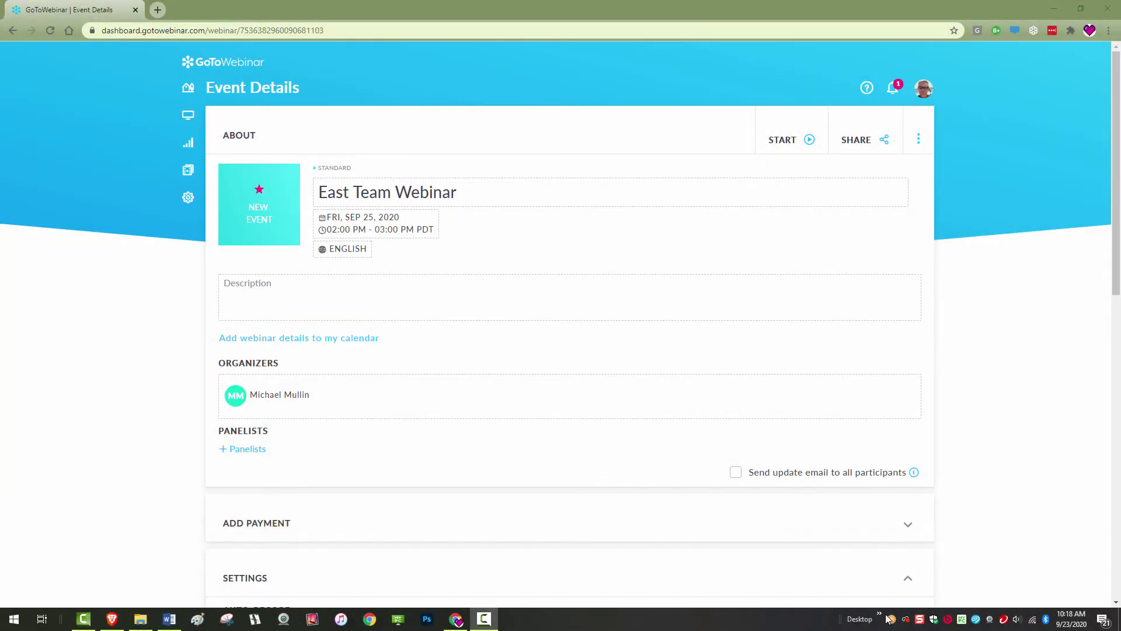
{"action": "right_click", "coordinate": [893, 617]}
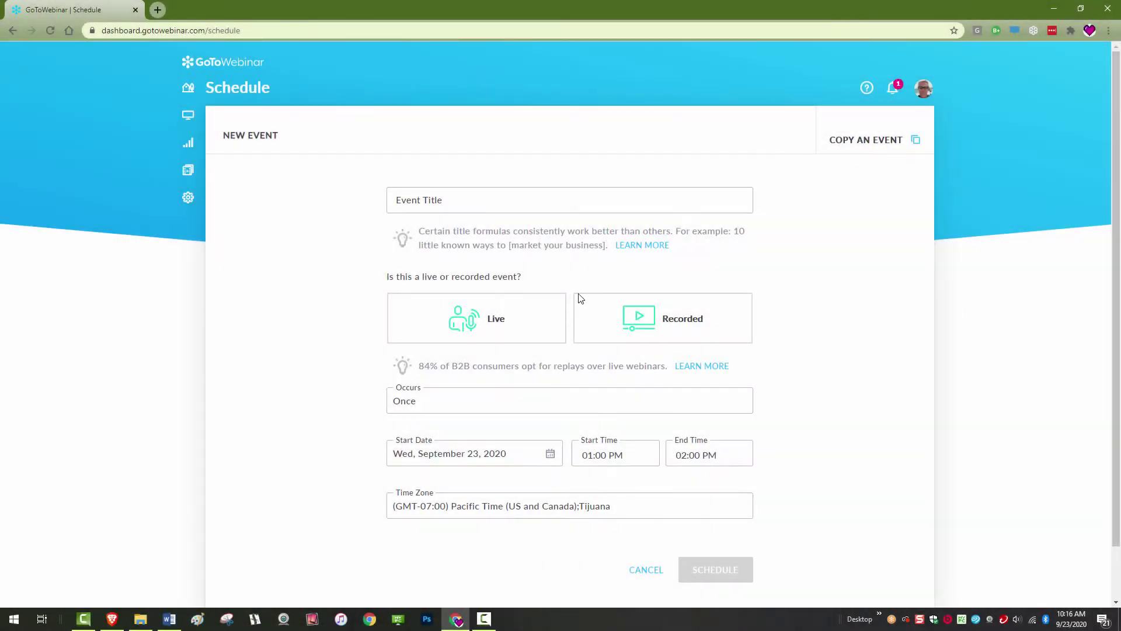
{"action": "left_click", "coordinate": [468, 329]}
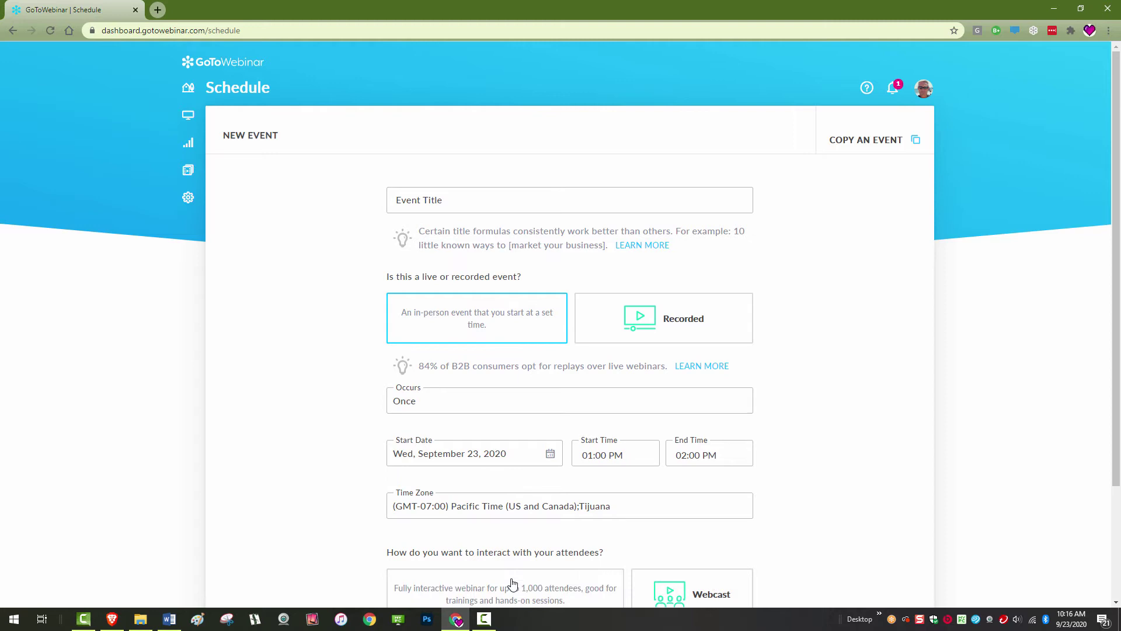
{"action": "left_click", "coordinate": [511, 584]}
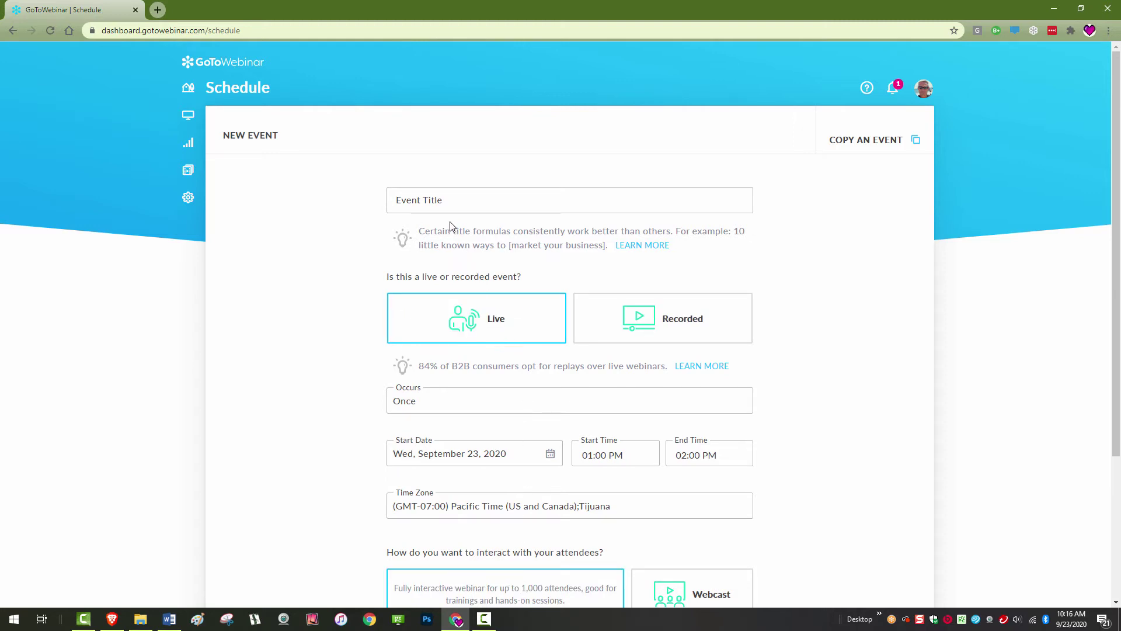
{"action": "left_click", "coordinate": [442, 201]}
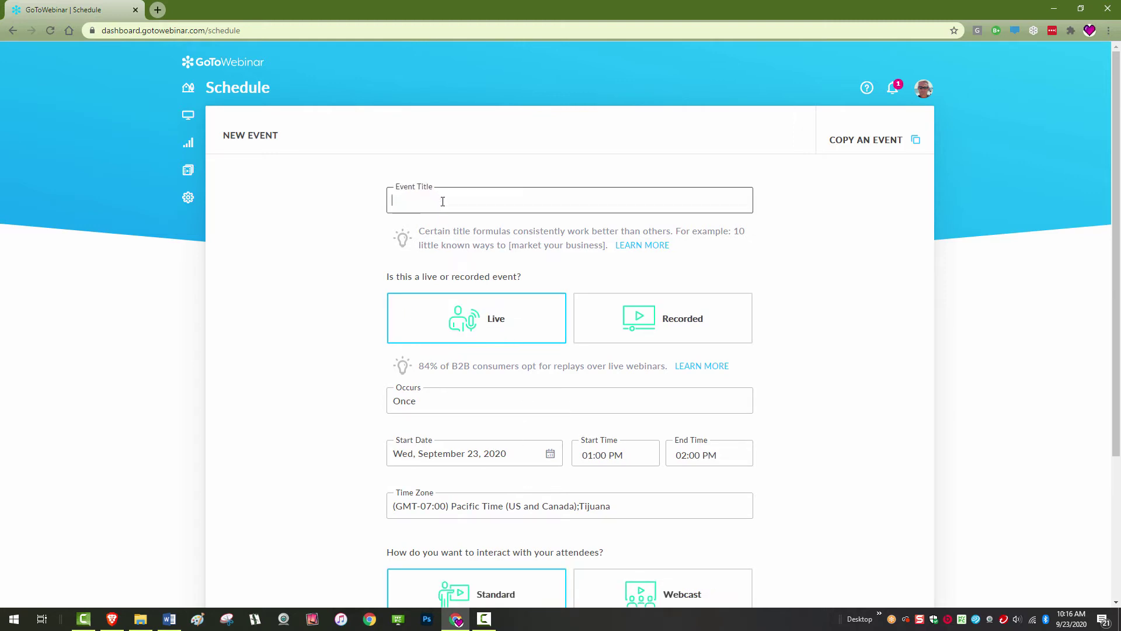
{"action": "type", "text": "East Team Webinar"}
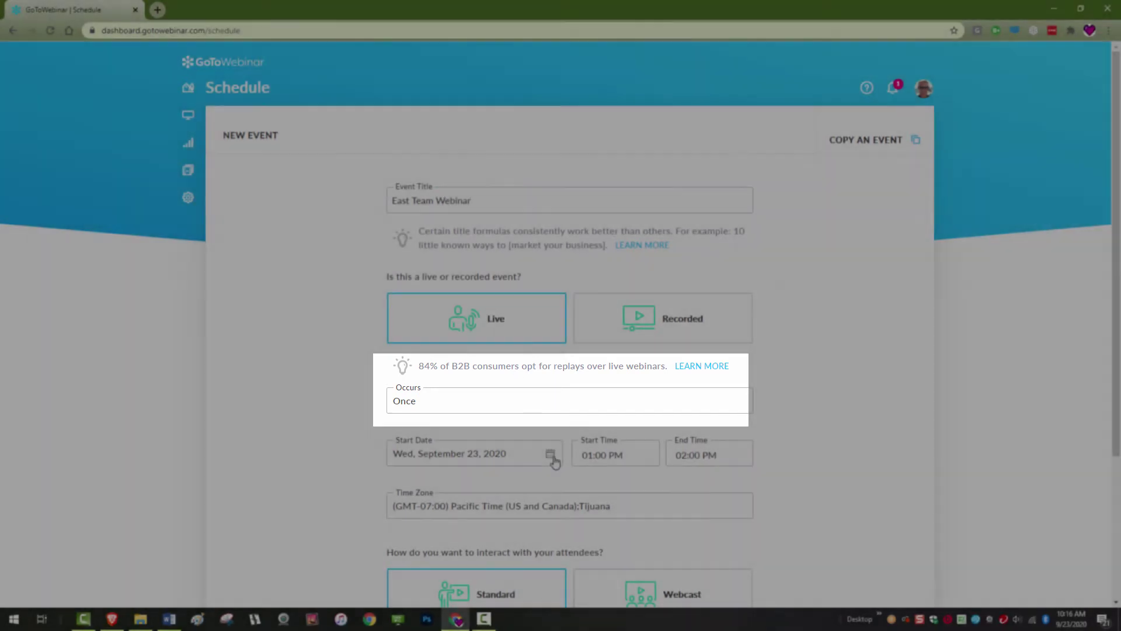
Set the event to Friday, September 25, 2020, from 02:00 PM to 03:00 PM, and schedule it
{"action": "left_click", "coordinate": [550, 454]}
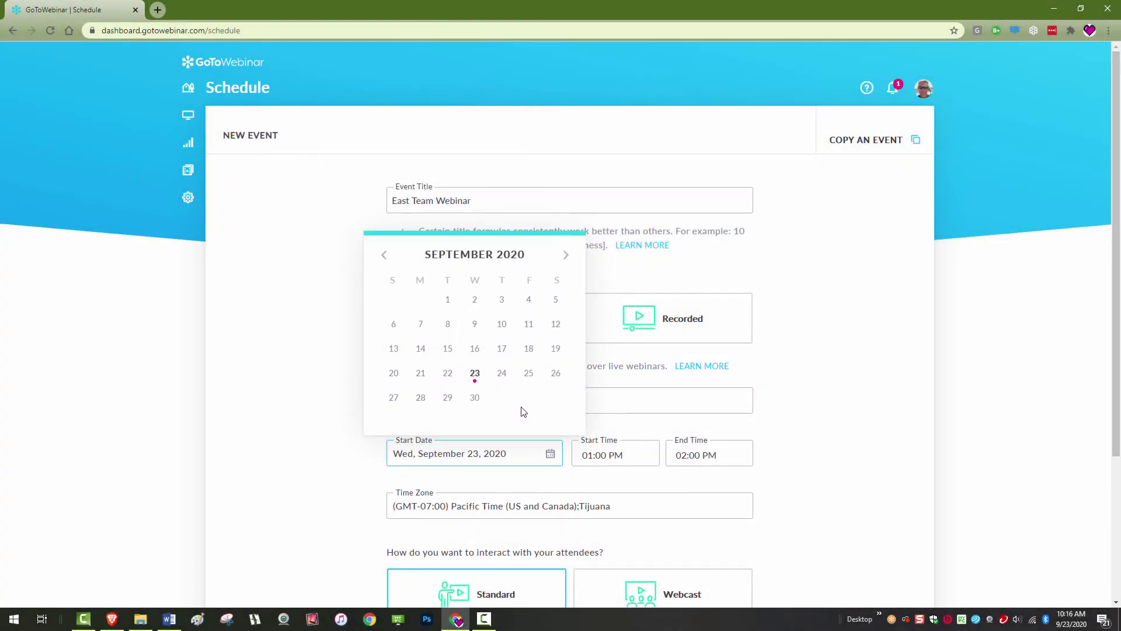
{"action": "left_click", "coordinate": [529, 375]}
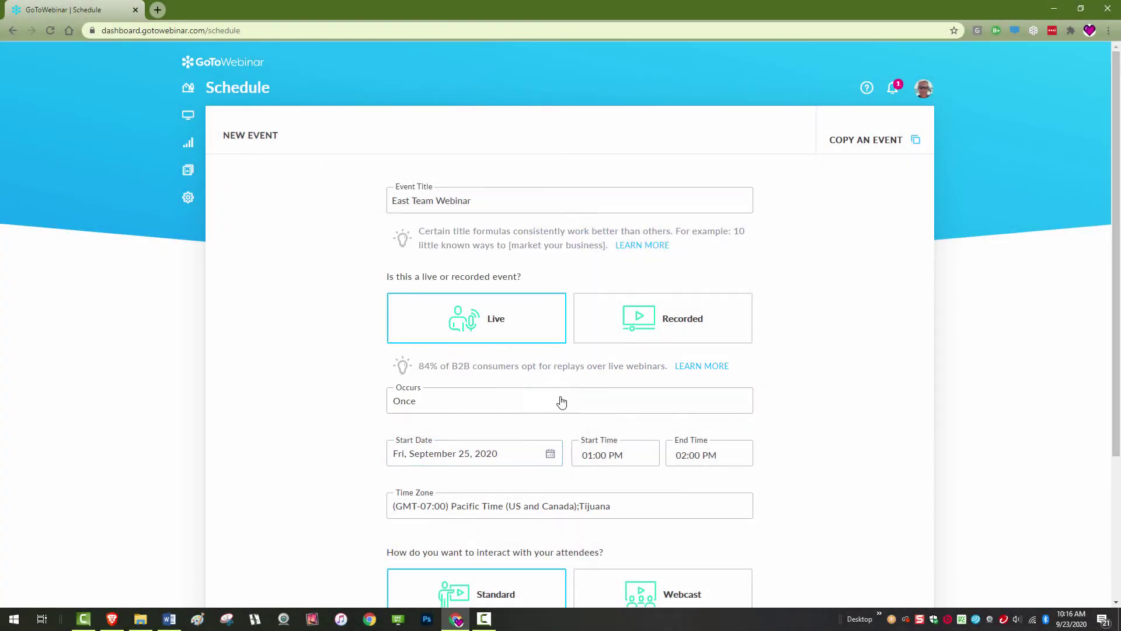
{"action": "left_click", "coordinate": [595, 457]}
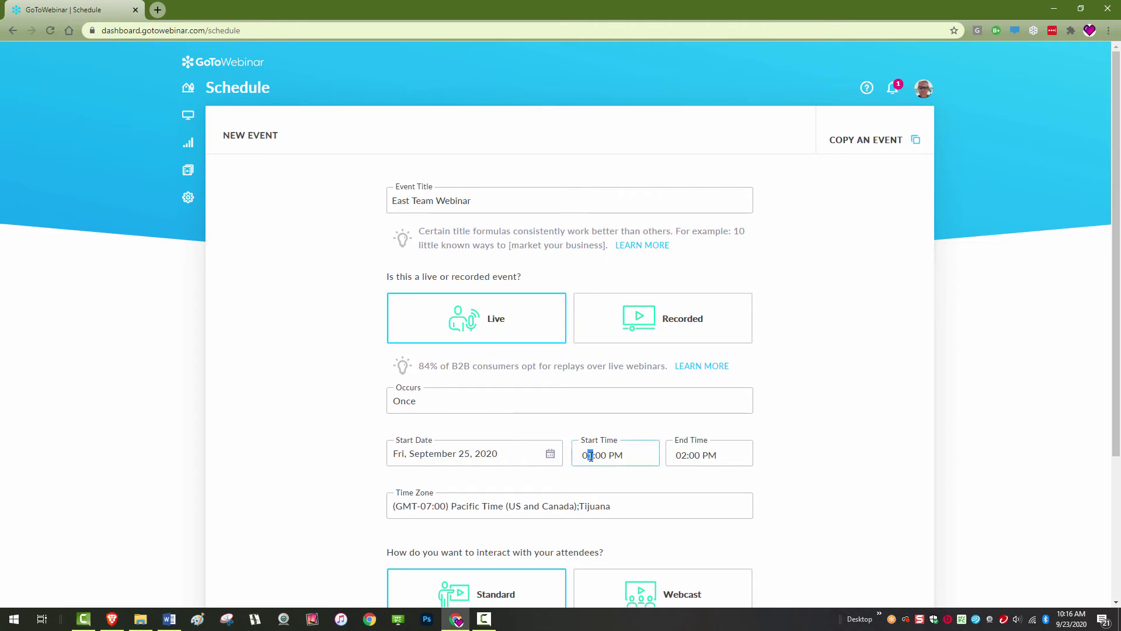
{"action": "left_click", "coordinate": [771, 487]}
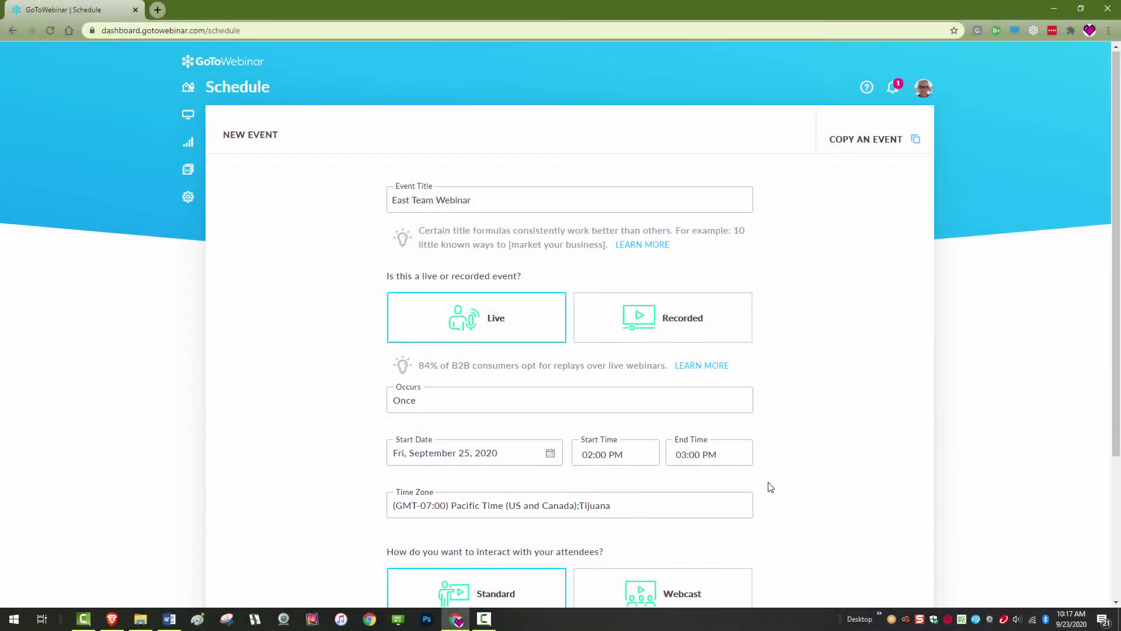
{"action": "scroll", "coordinate": [769, 486], "scroll_direction": "down", "scroll_amount": 3}
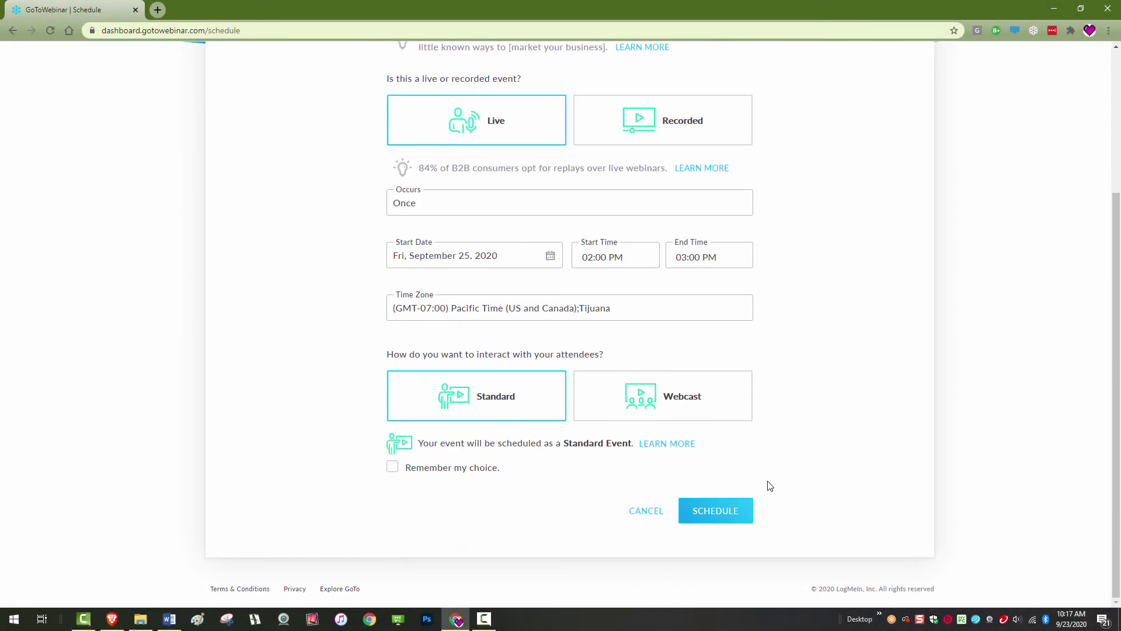
{"action": "left_click", "coordinate": [723, 514]}
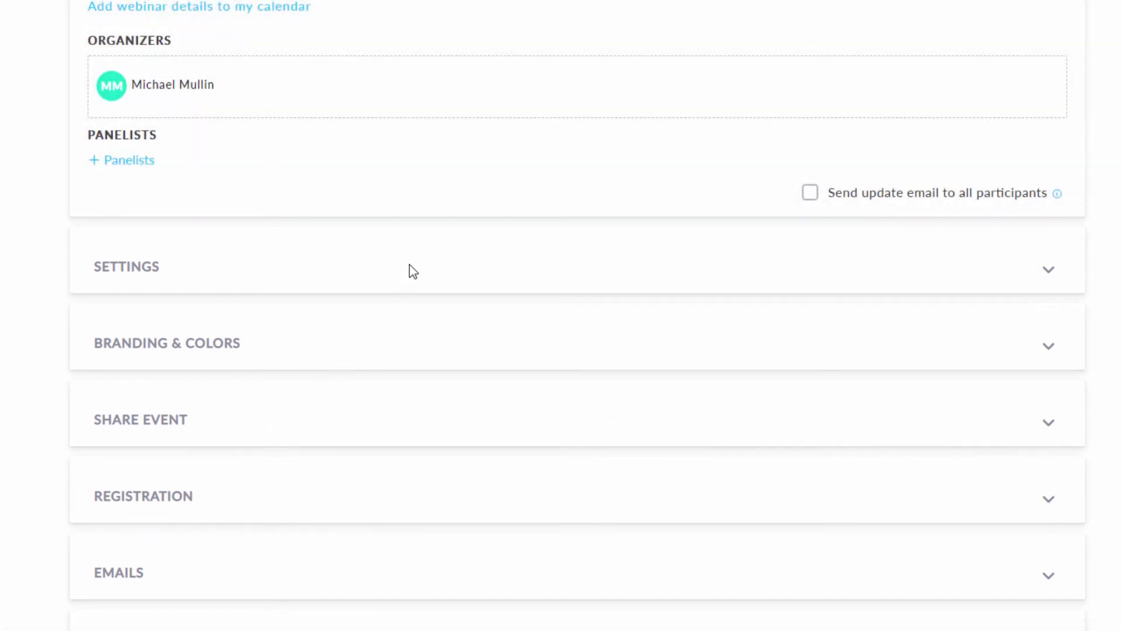
Review the event's Settings section, including auto-record, audio, access codes and in-session management, and collapse it
{"action": "left_click", "coordinate": [409, 266]}
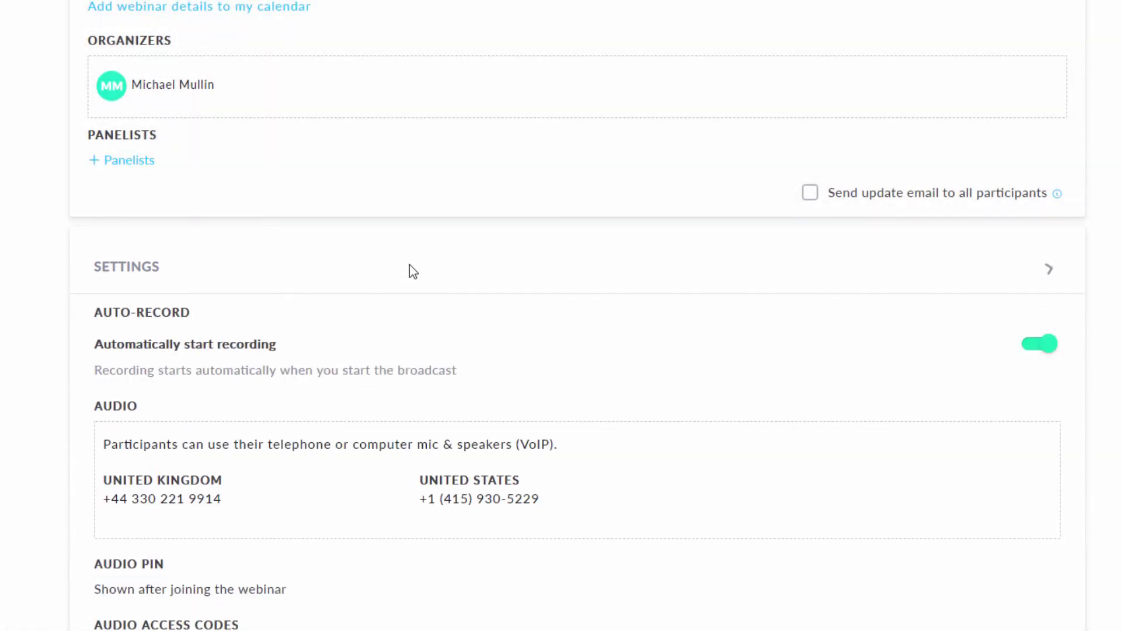
{"action": "scroll", "coordinate": [408, 264], "scroll_direction": "down", "scroll_amount": 3}
{"action": "scroll", "coordinate": [407, 221], "scroll_direction": "down", "scroll_amount": 1}
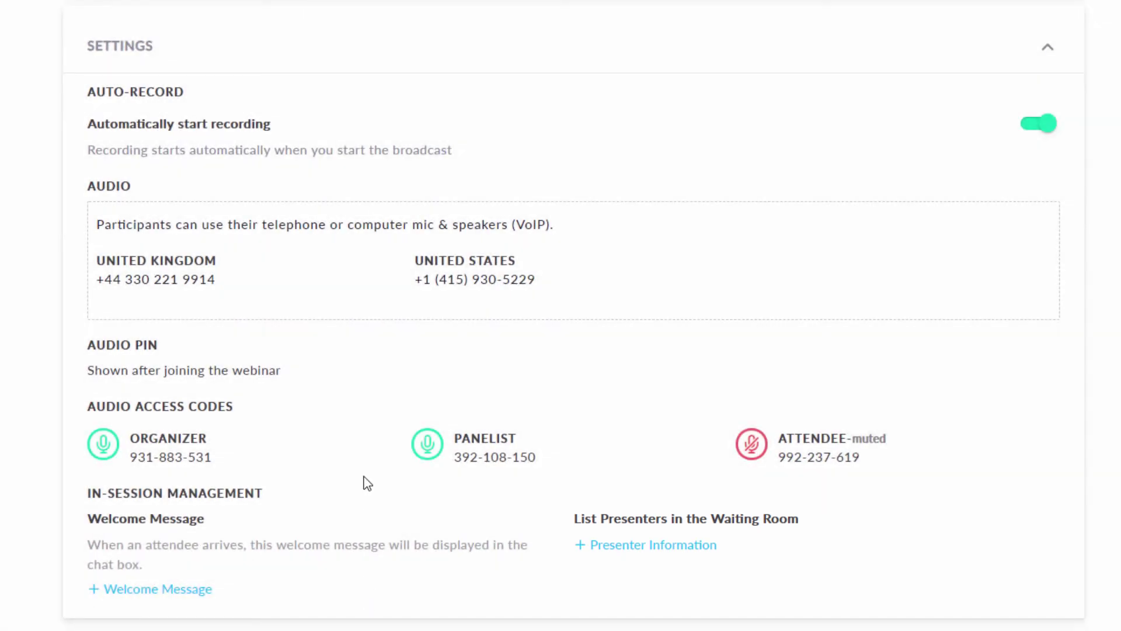
{"action": "left_click", "coordinate": [416, 47]}
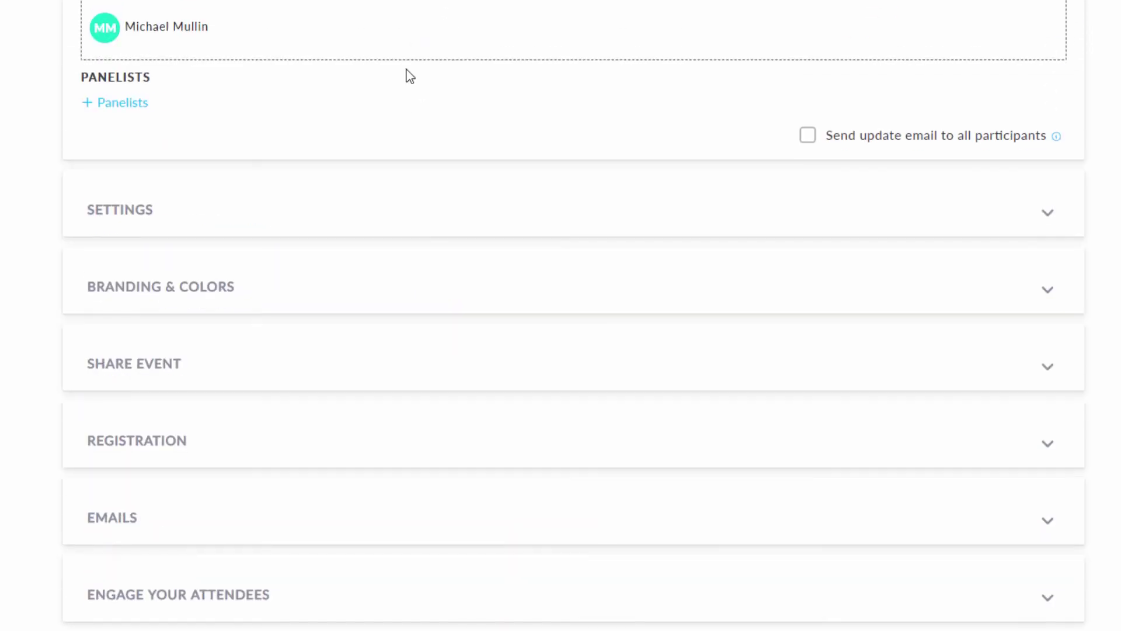
Review the Branding & Colors options for logo, feature image, feature color and registration page preview, and collapse the section
{"action": "left_click", "coordinate": [394, 297]}
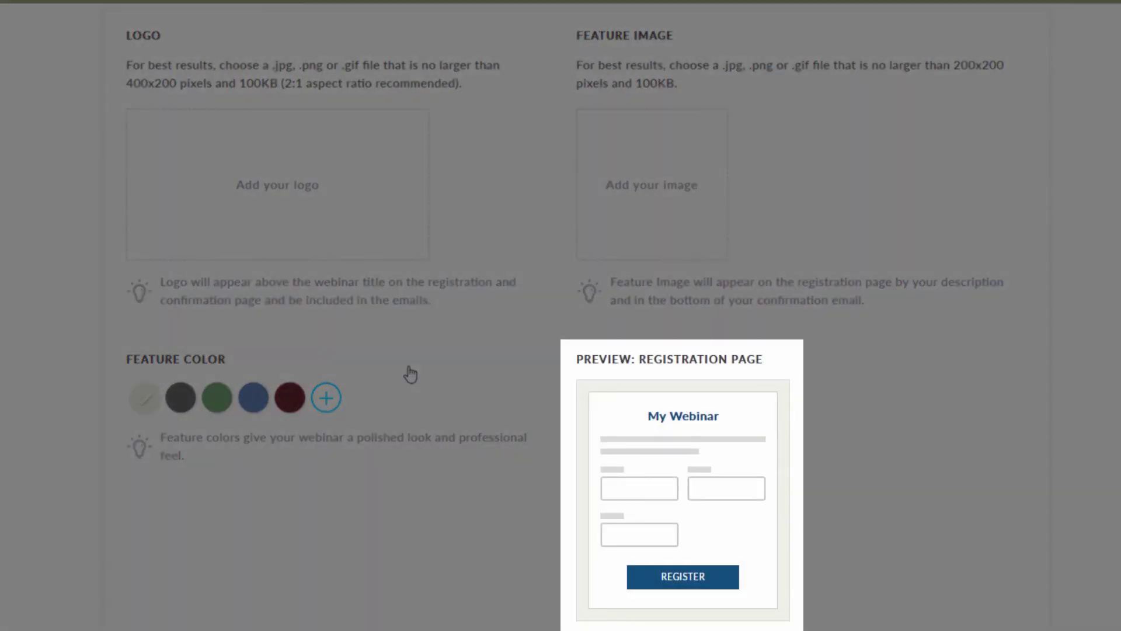
{"action": "scroll", "coordinate": [380, 262], "scroll_direction": "up", "scroll_amount": 1}
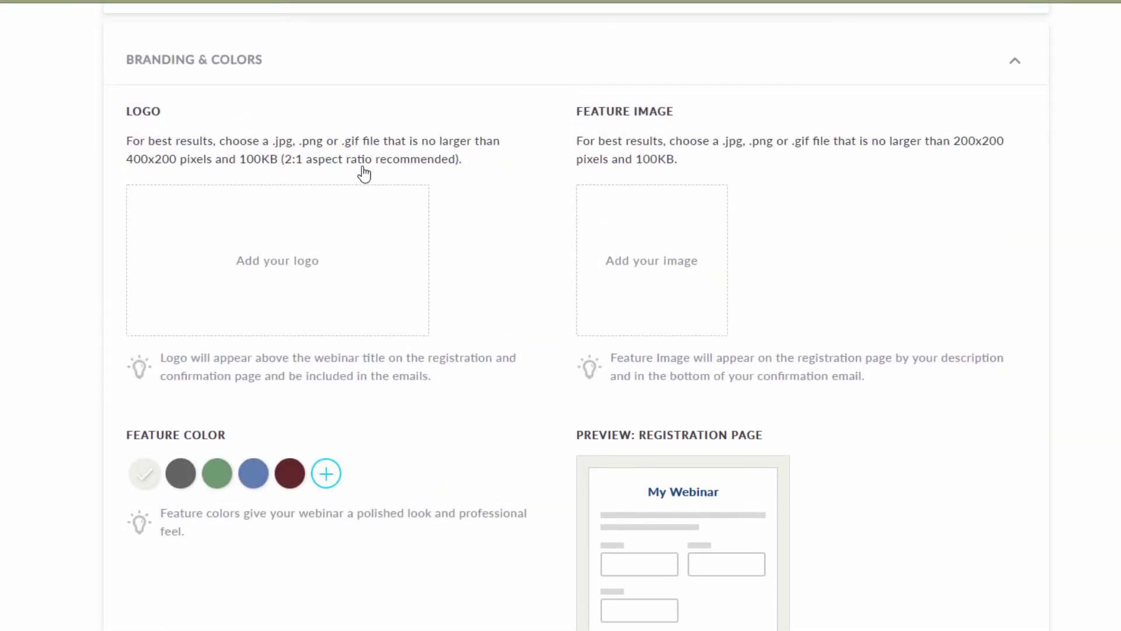
{"action": "left_click", "coordinate": [344, 67]}
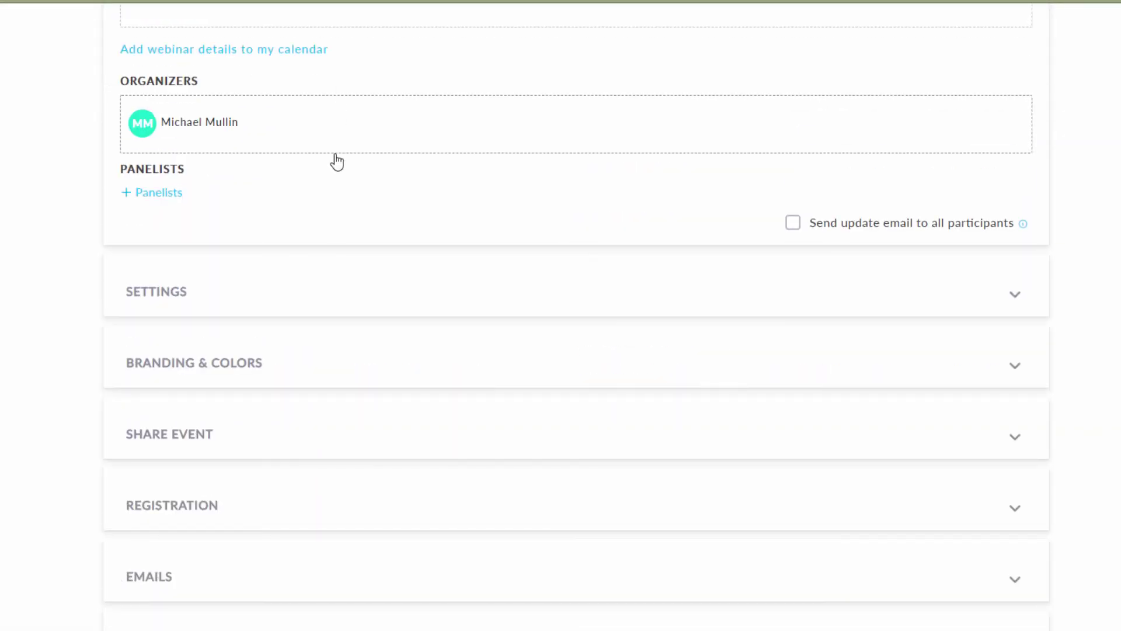
Examine the Share Event invitation details and the Registration settings, collapsing each section after viewing it
{"action": "left_click", "coordinate": [251, 440]}
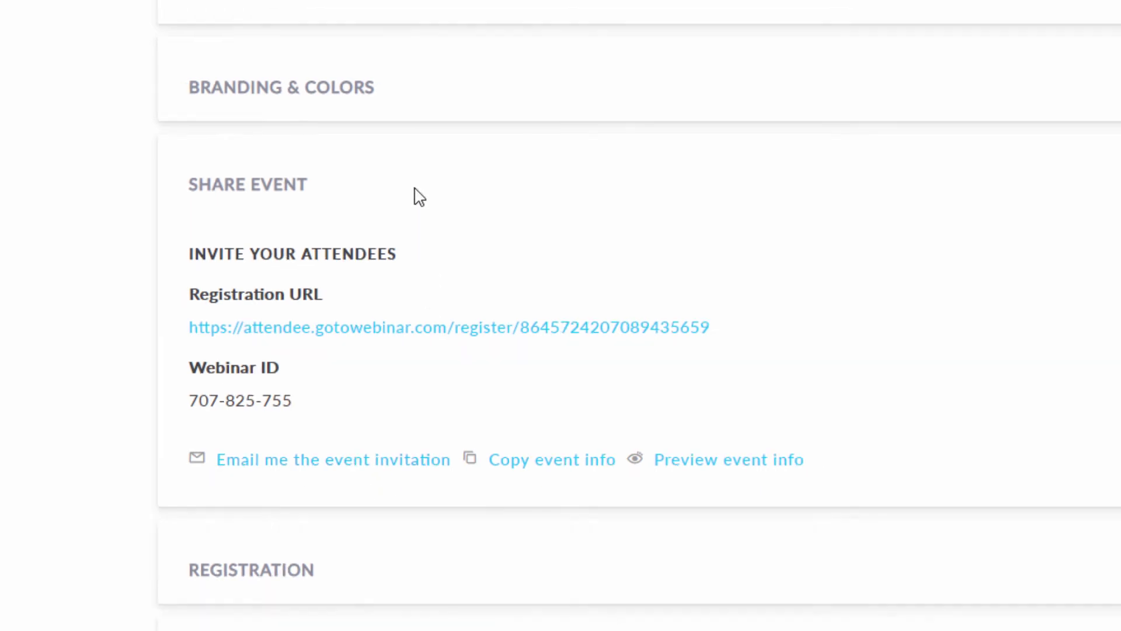
{"action": "left_click", "coordinate": [427, 194]}
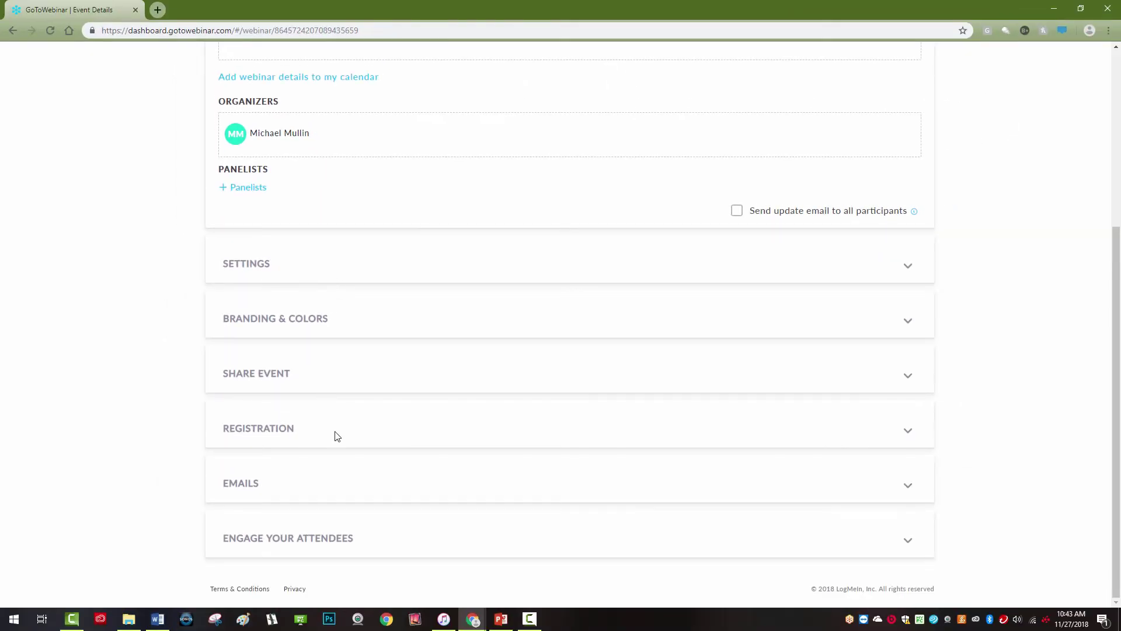
{"action": "left_click", "coordinate": [336, 434]}
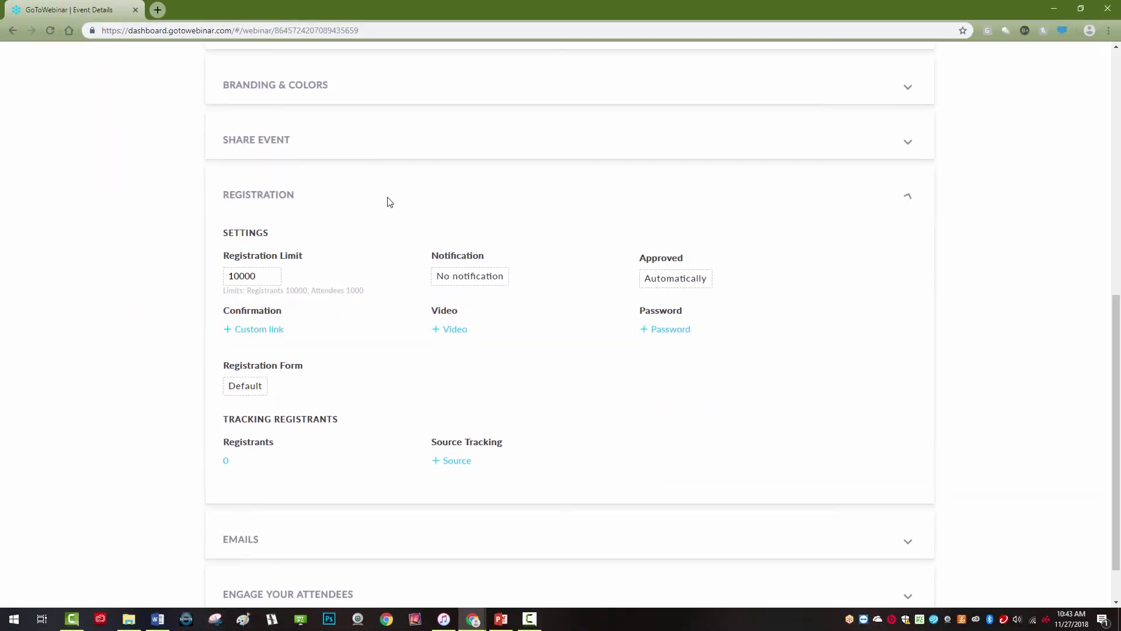
{"action": "left_click", "coordinate": [387, 201]}
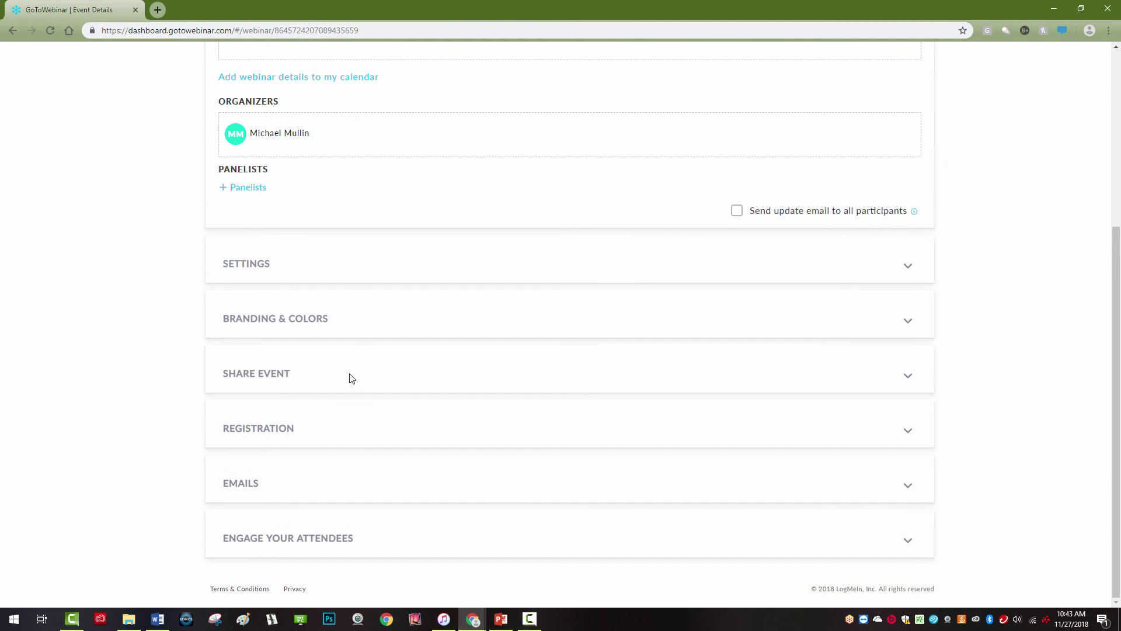
Fill in the reply-to contact's name and email in the event's Emails section and collapse it
{"action": "left_click", "coordinate": [348, 490]}
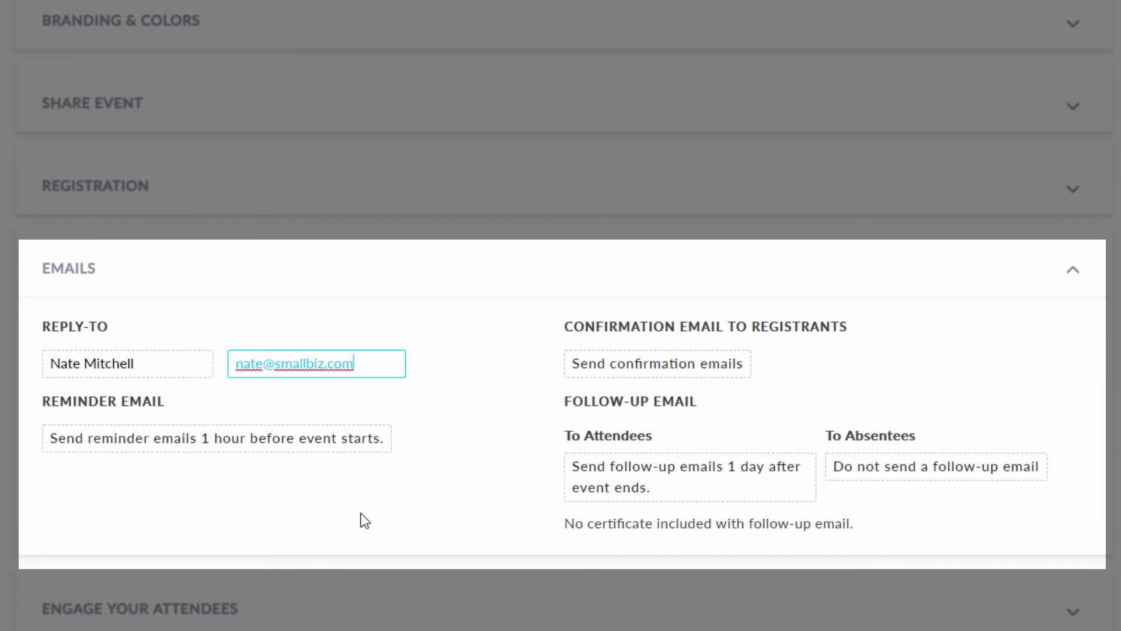
{"action": "left_click", "coordinate": [365, 519]}
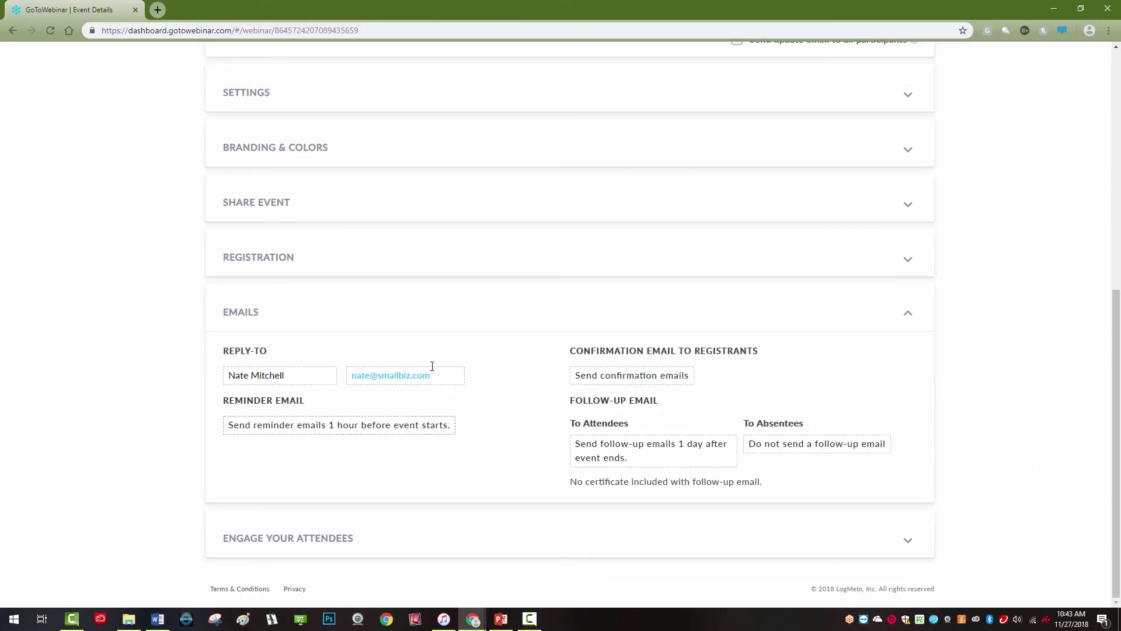
{"action": "left_click", "coordinate": [411, 314]}
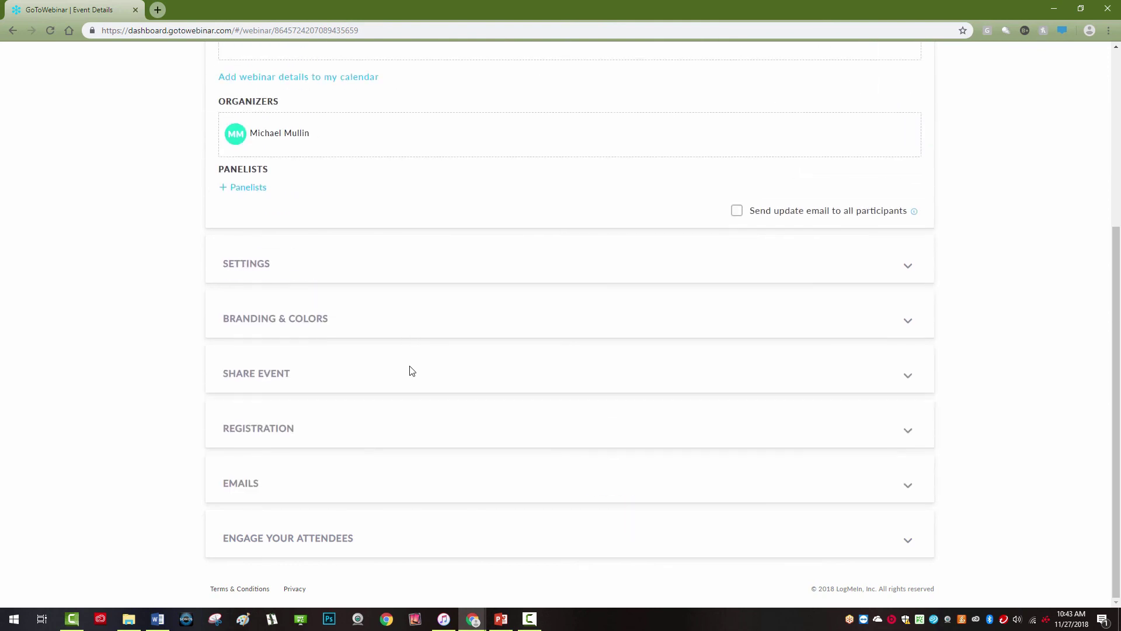
Look over the video, handout, poll and survey options under Engage Your Attendees
{"action": "left_click", "coordinate": [397, 547]}
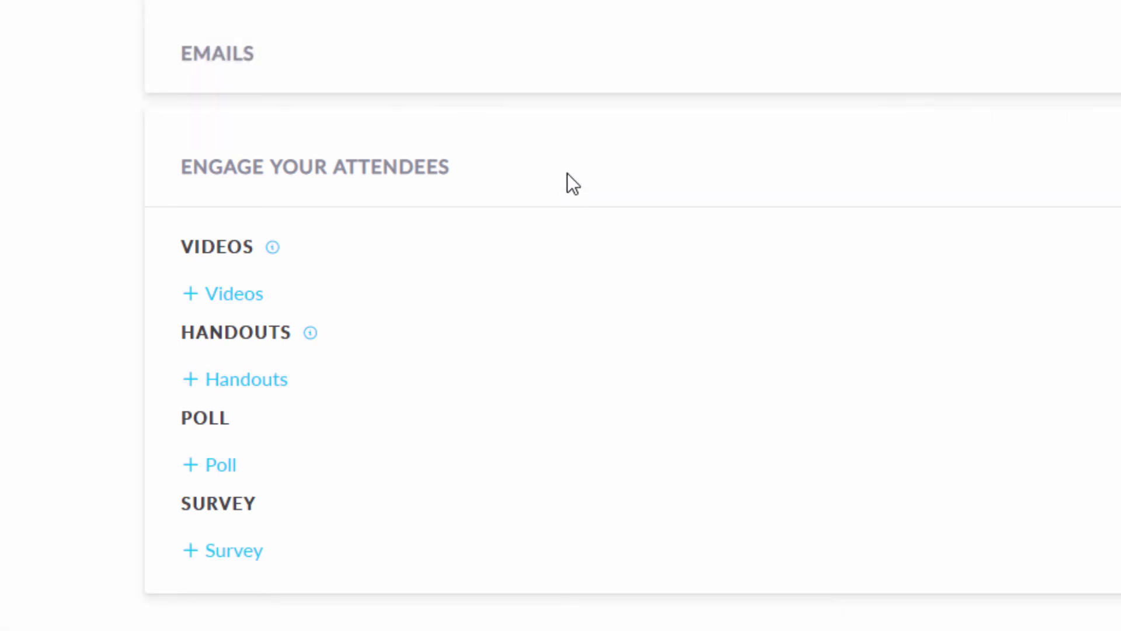
{"action": "scroll", "coordinate": [501, 263], "scroll_direction": "up", "scroll_amount": 5}
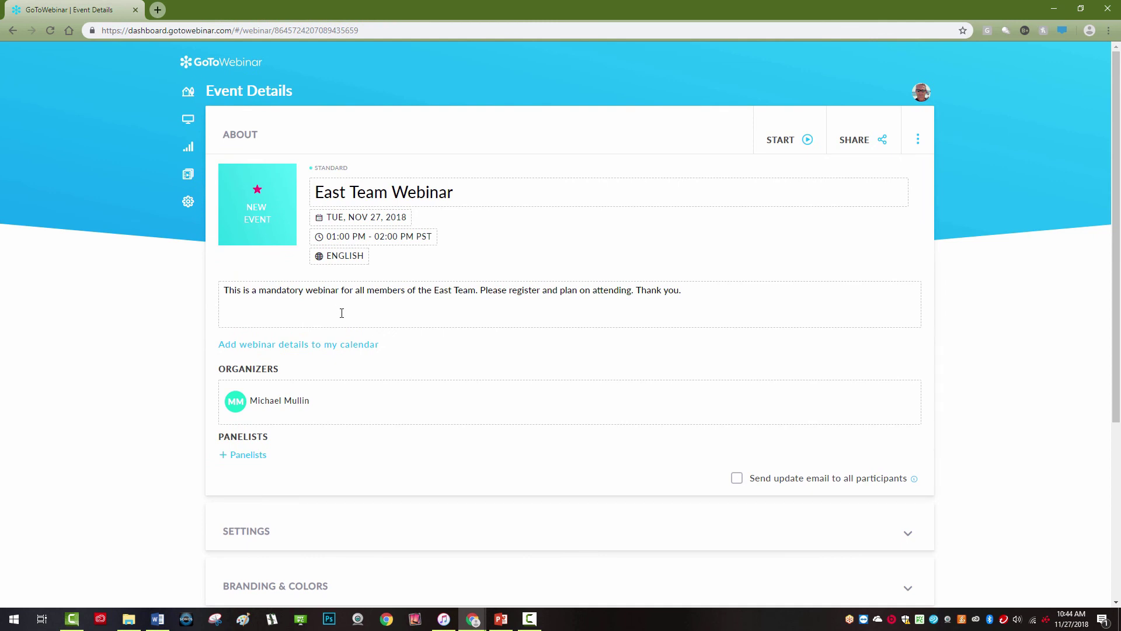
Return to the dashboard and show the available actions for the upcoming East Team Webinar
{"action": "left_click", "coordinate": [188, 92]}
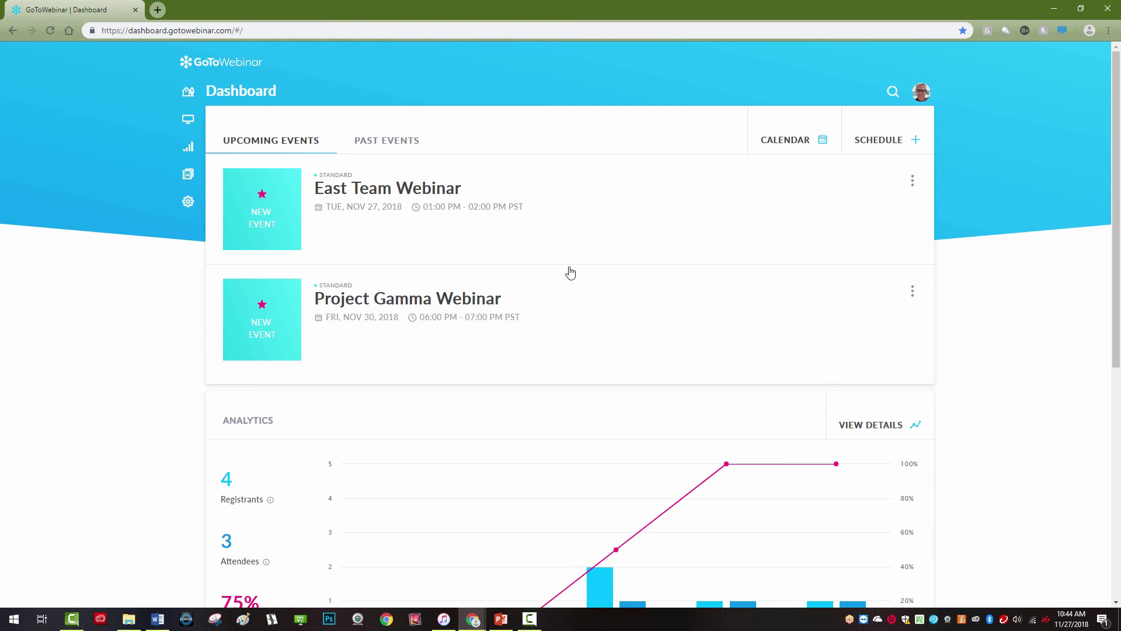
{"action": "left_click", "coordinate": [912, 181]}
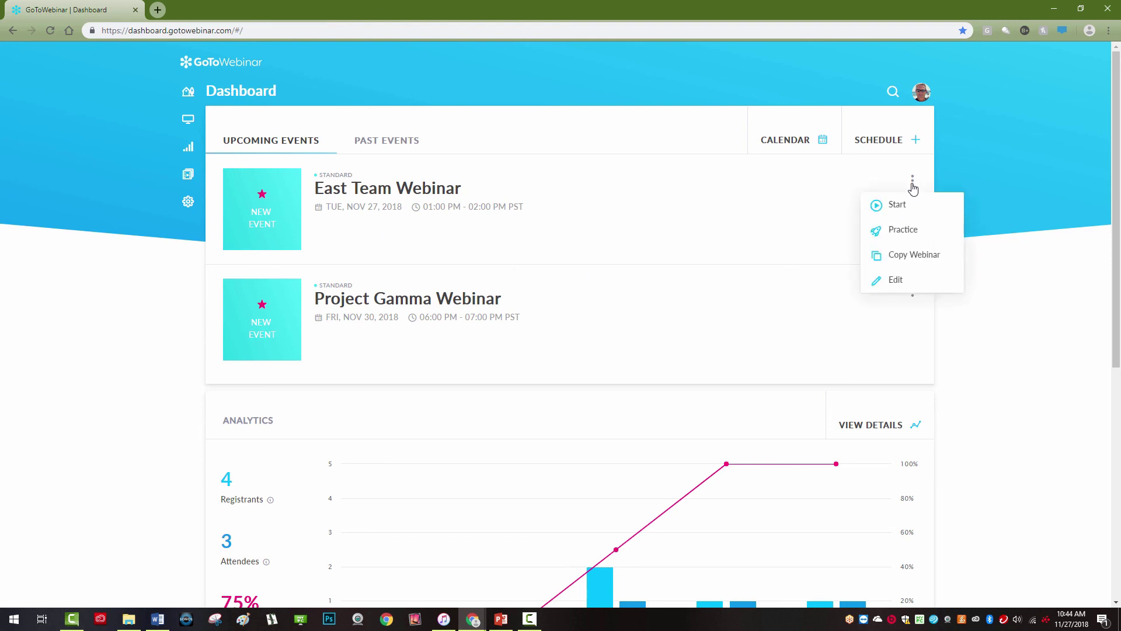